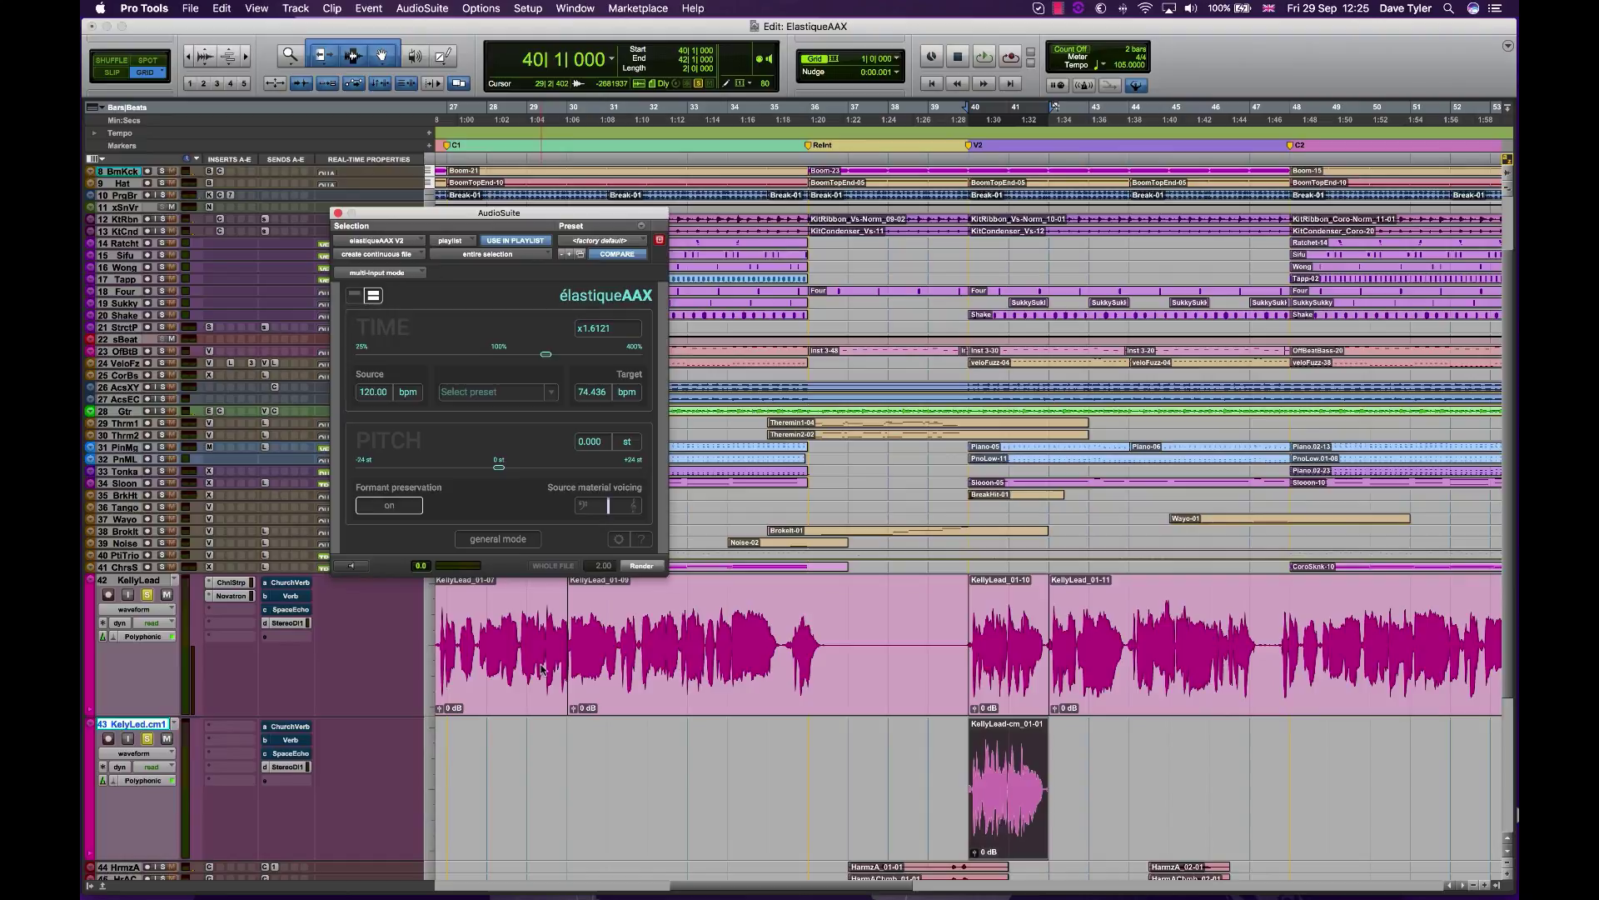
Try élastiqueAAX dialogue mode, return to general, preview a ~217 bpm stretch, then reset time to x1.0000
click(514, 542)
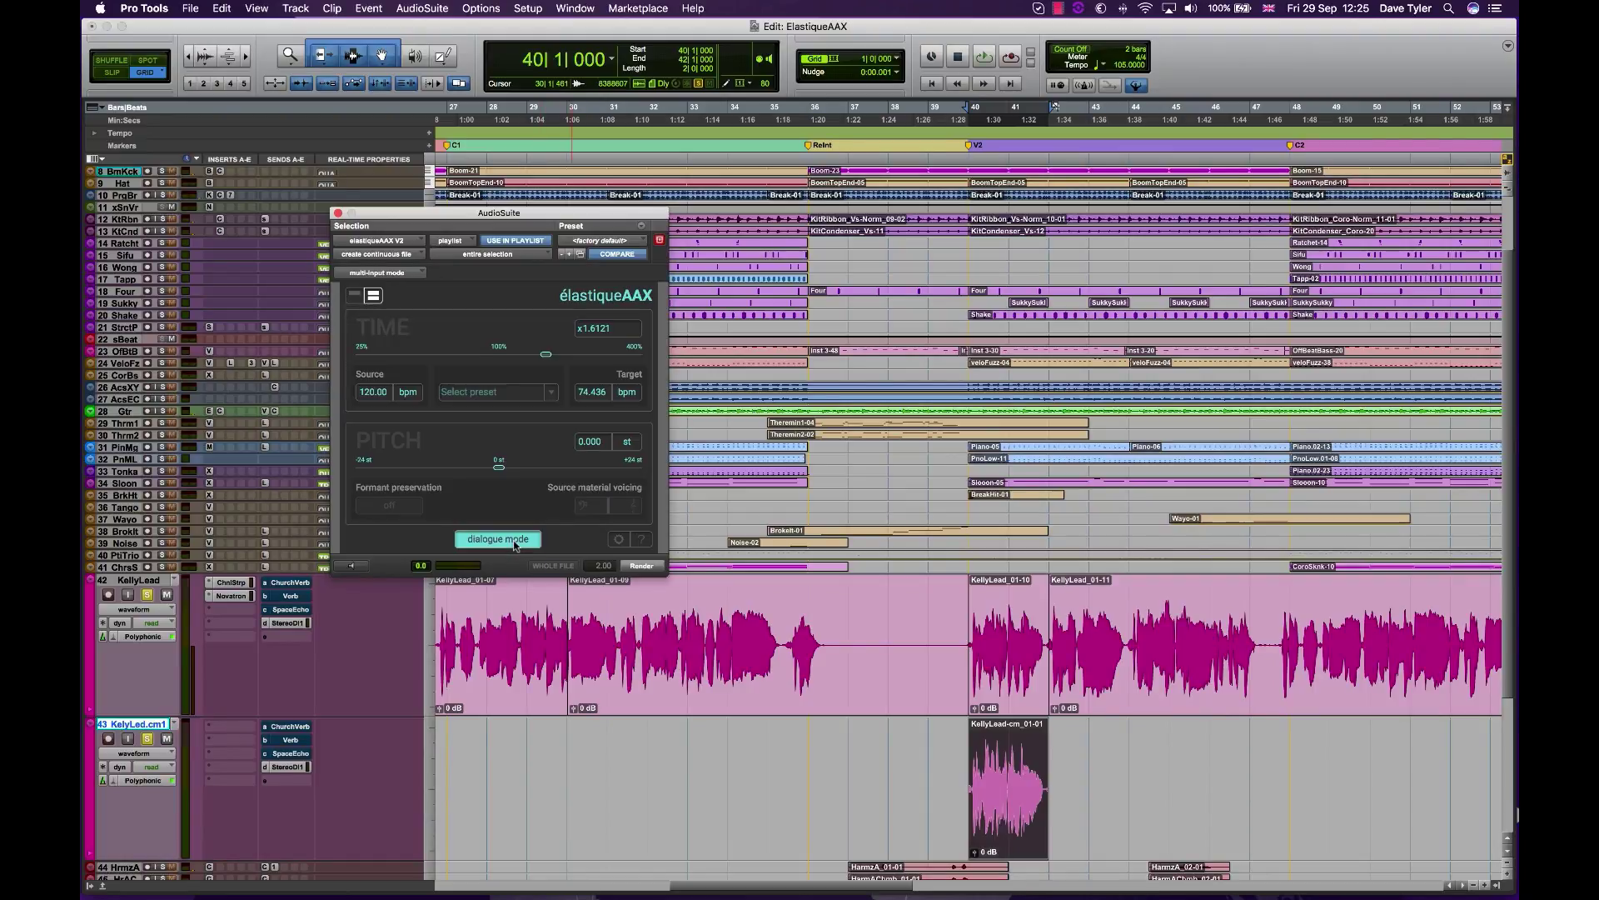
click(514, 543)
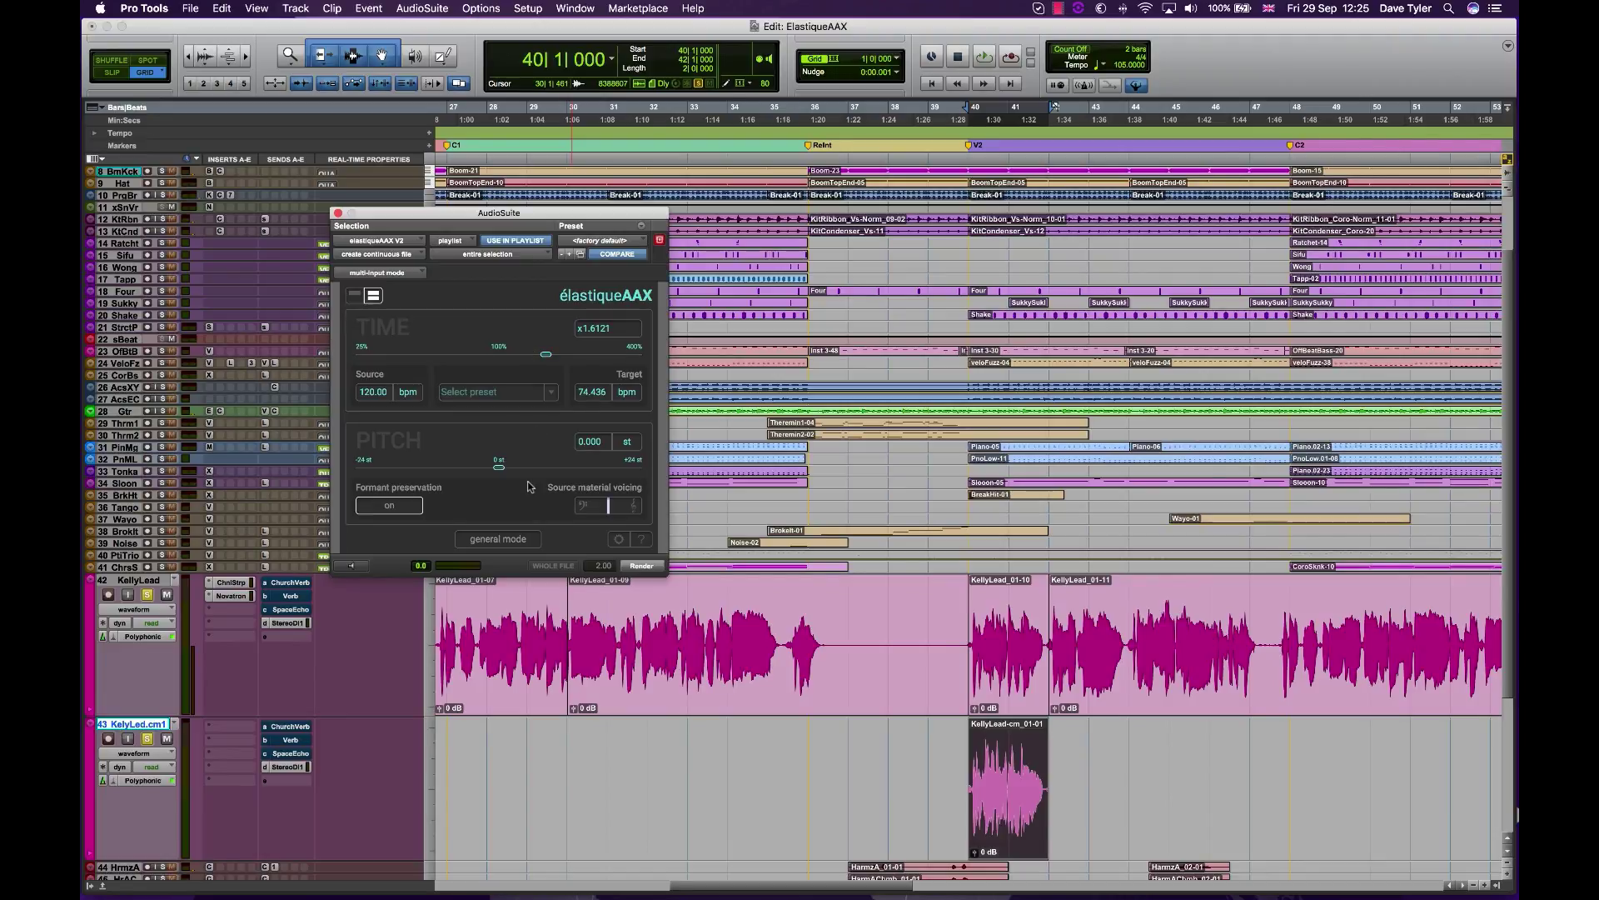
click(357, 565)
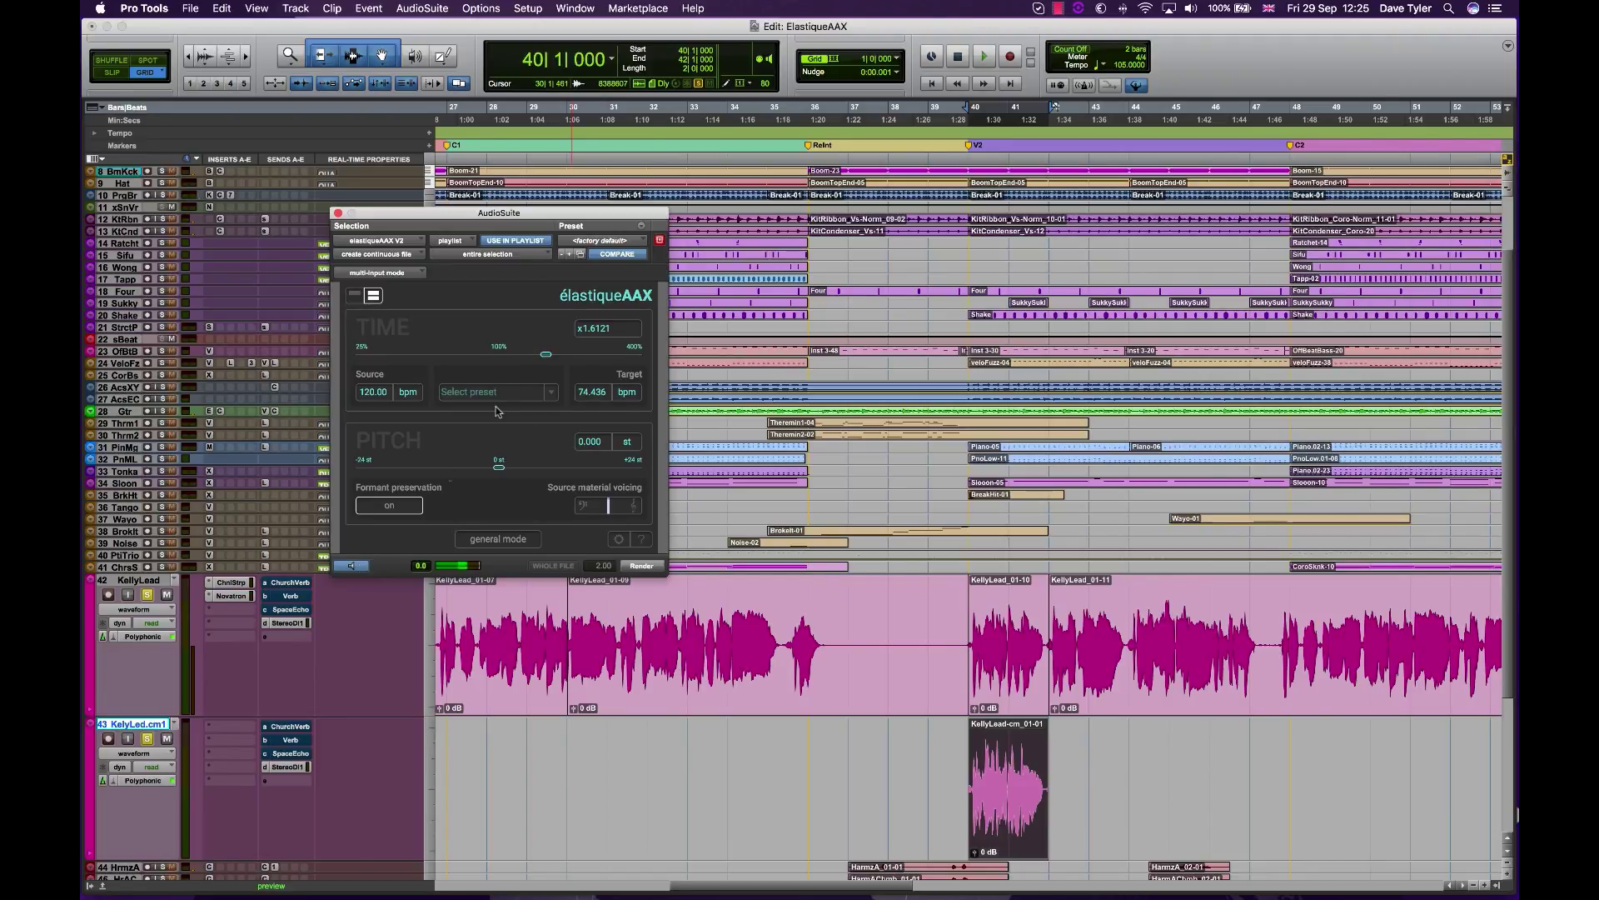
drag(546, 354, 440, 355)
click(357, 569)
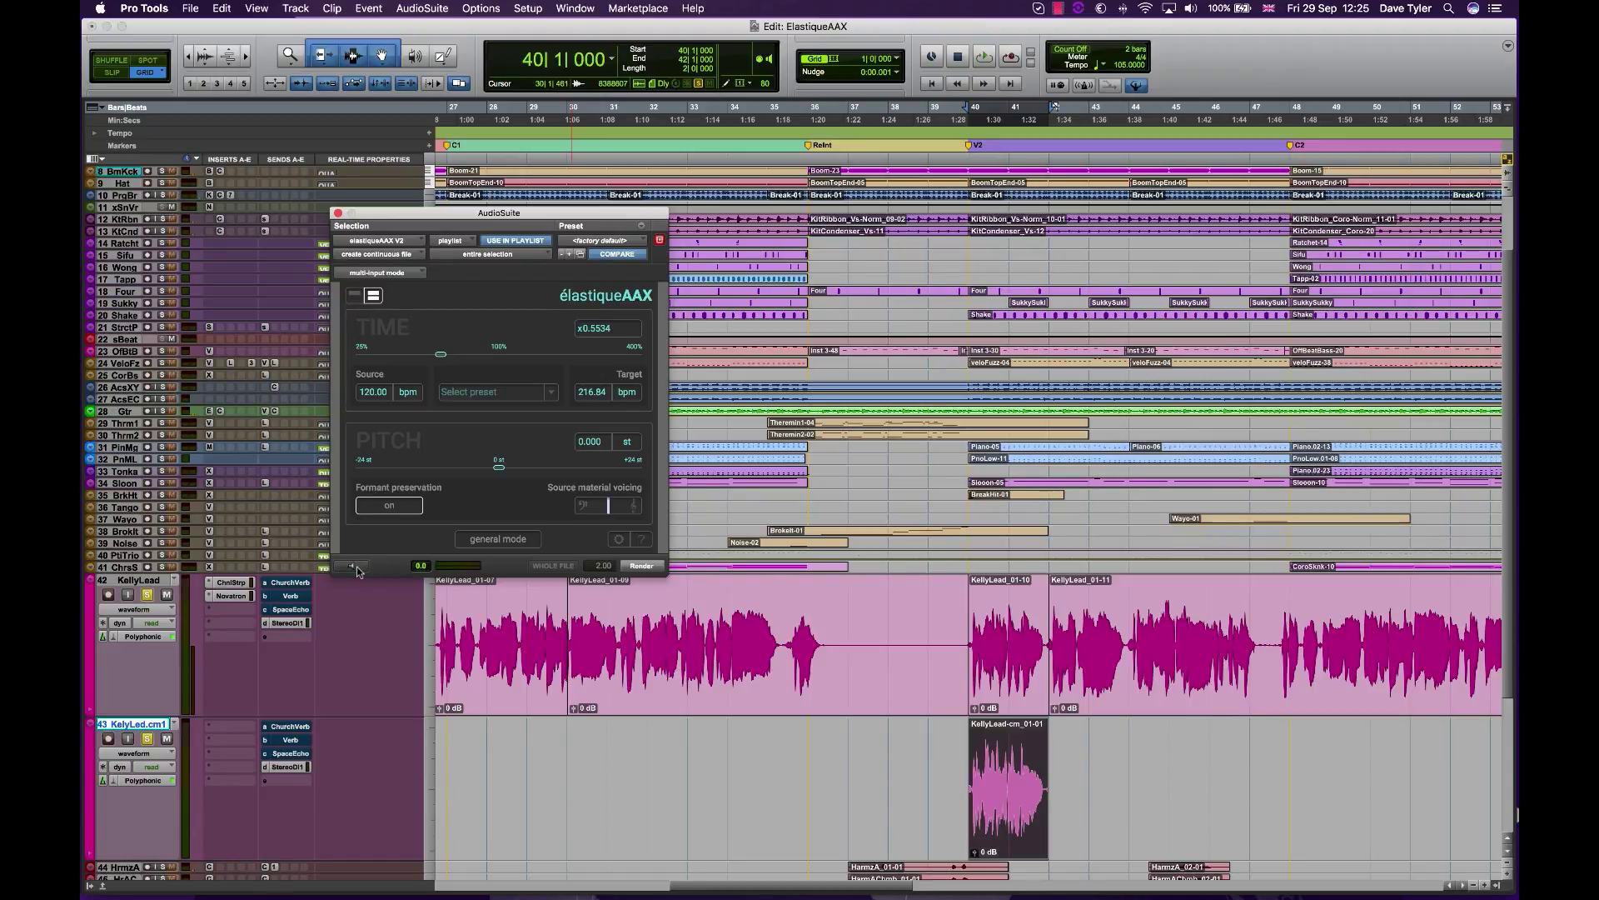
alt+click(442, 355)
Preview a raised pitch, then enter +12 semitones in the élastiqueAAX PITCH field
click(357, 567)
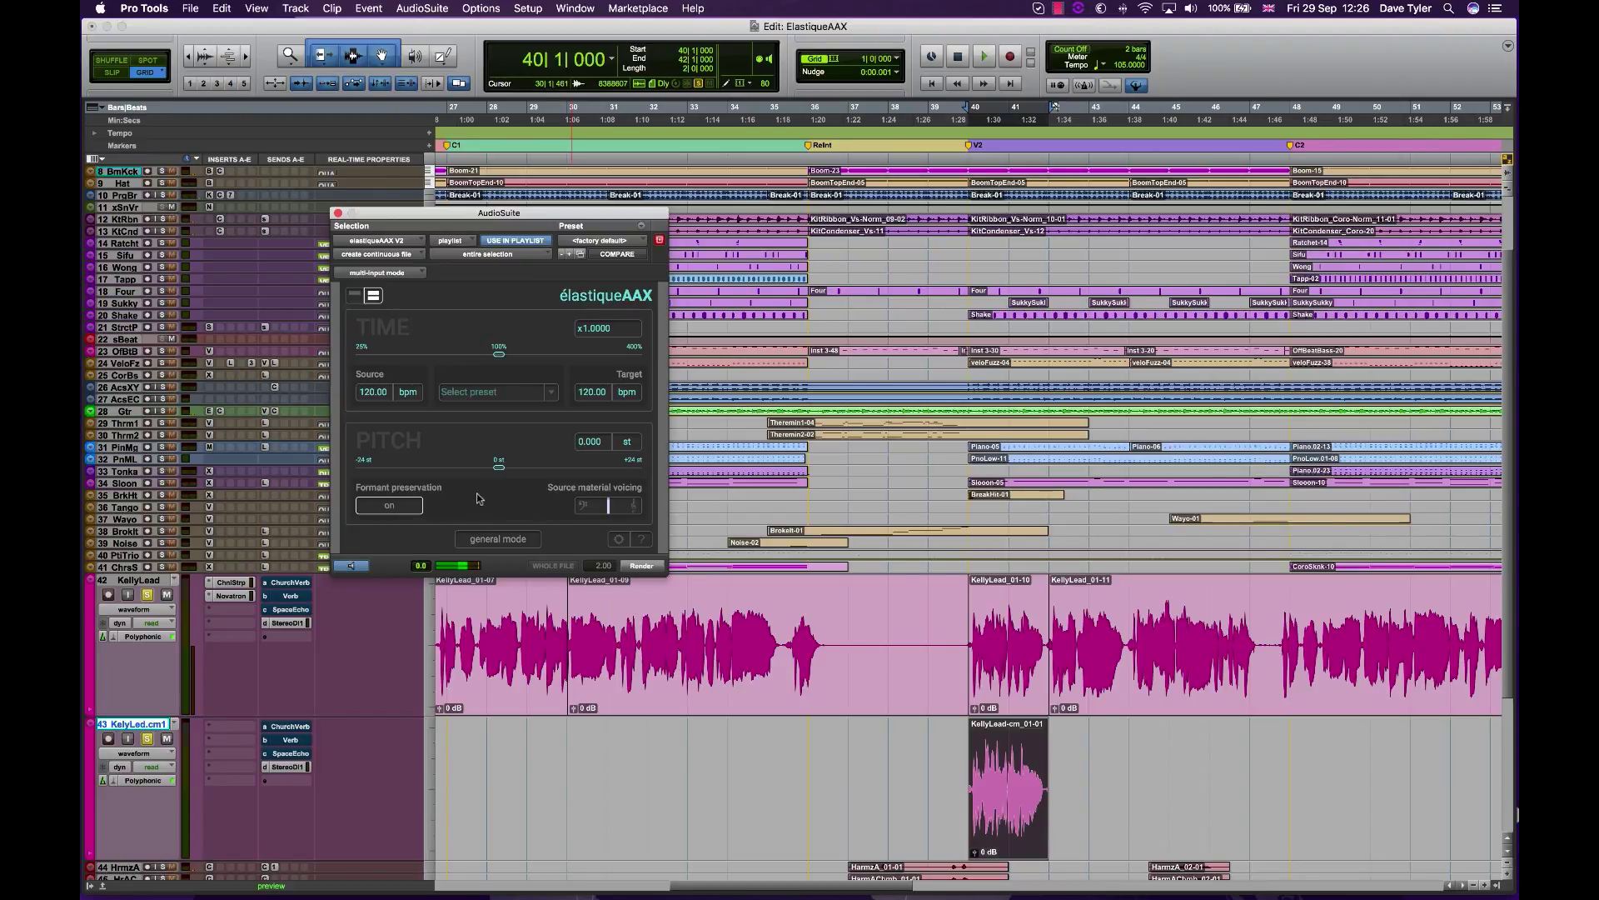
mouse_move(497, 467)
mouse_down()
mouse_move(530, 472)
mouse_move(473, 479)
mouse_move(514, 483)
mouse_up()
click(350, 566)
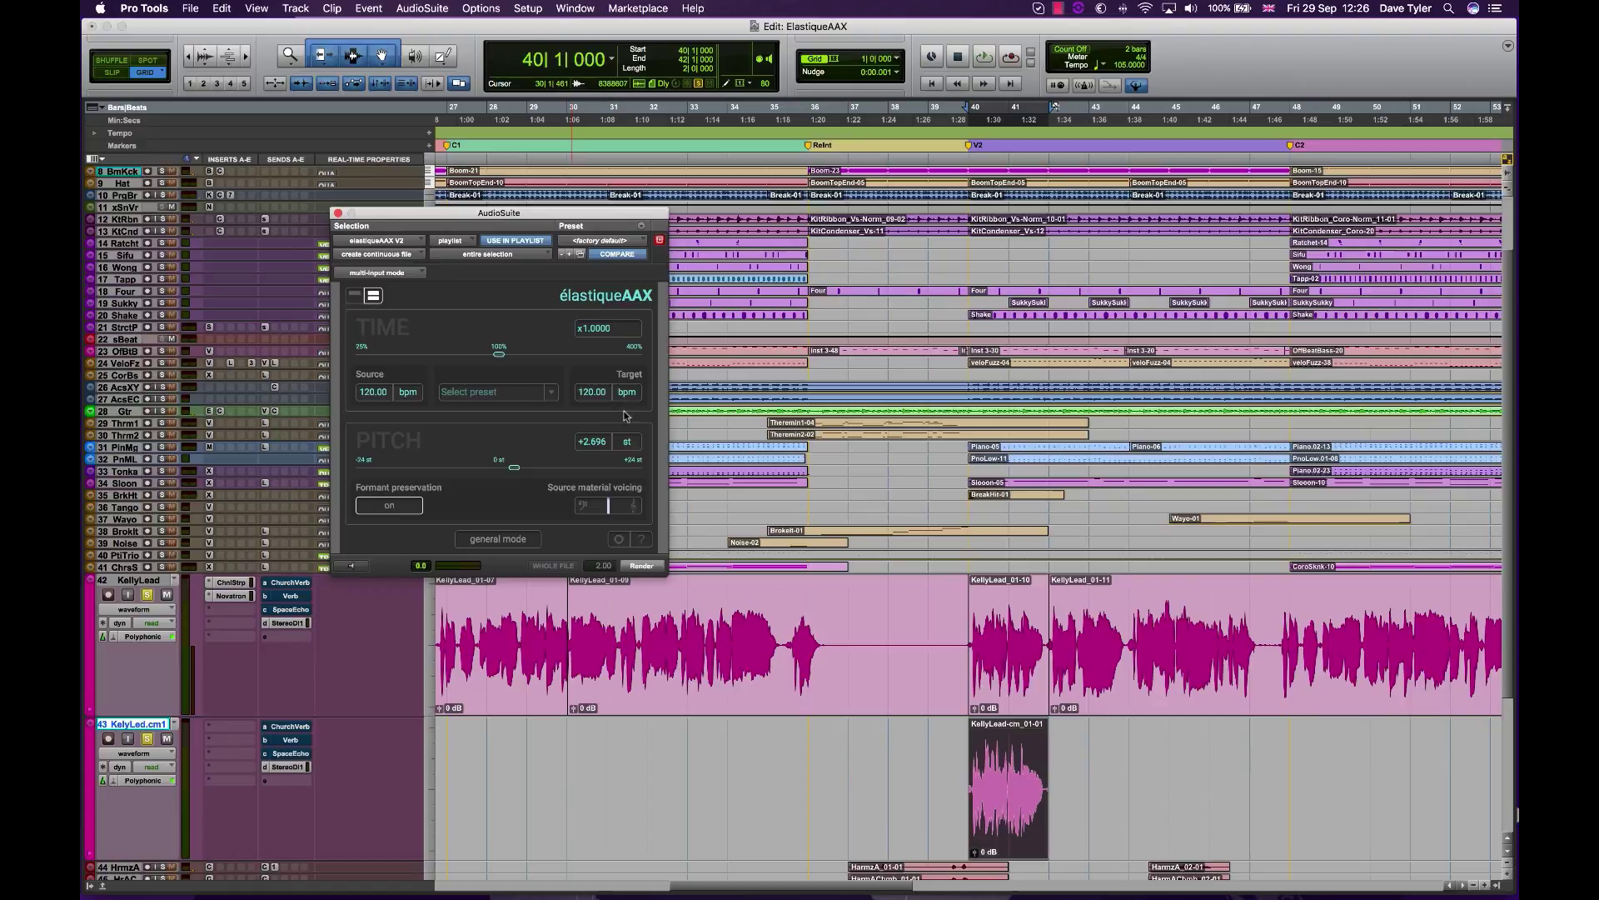
click(582, 443)
text(12)
key(Return)
Render the octave shift into KellyLead-elastique, play it back, and open Preferences
click(643, 567)
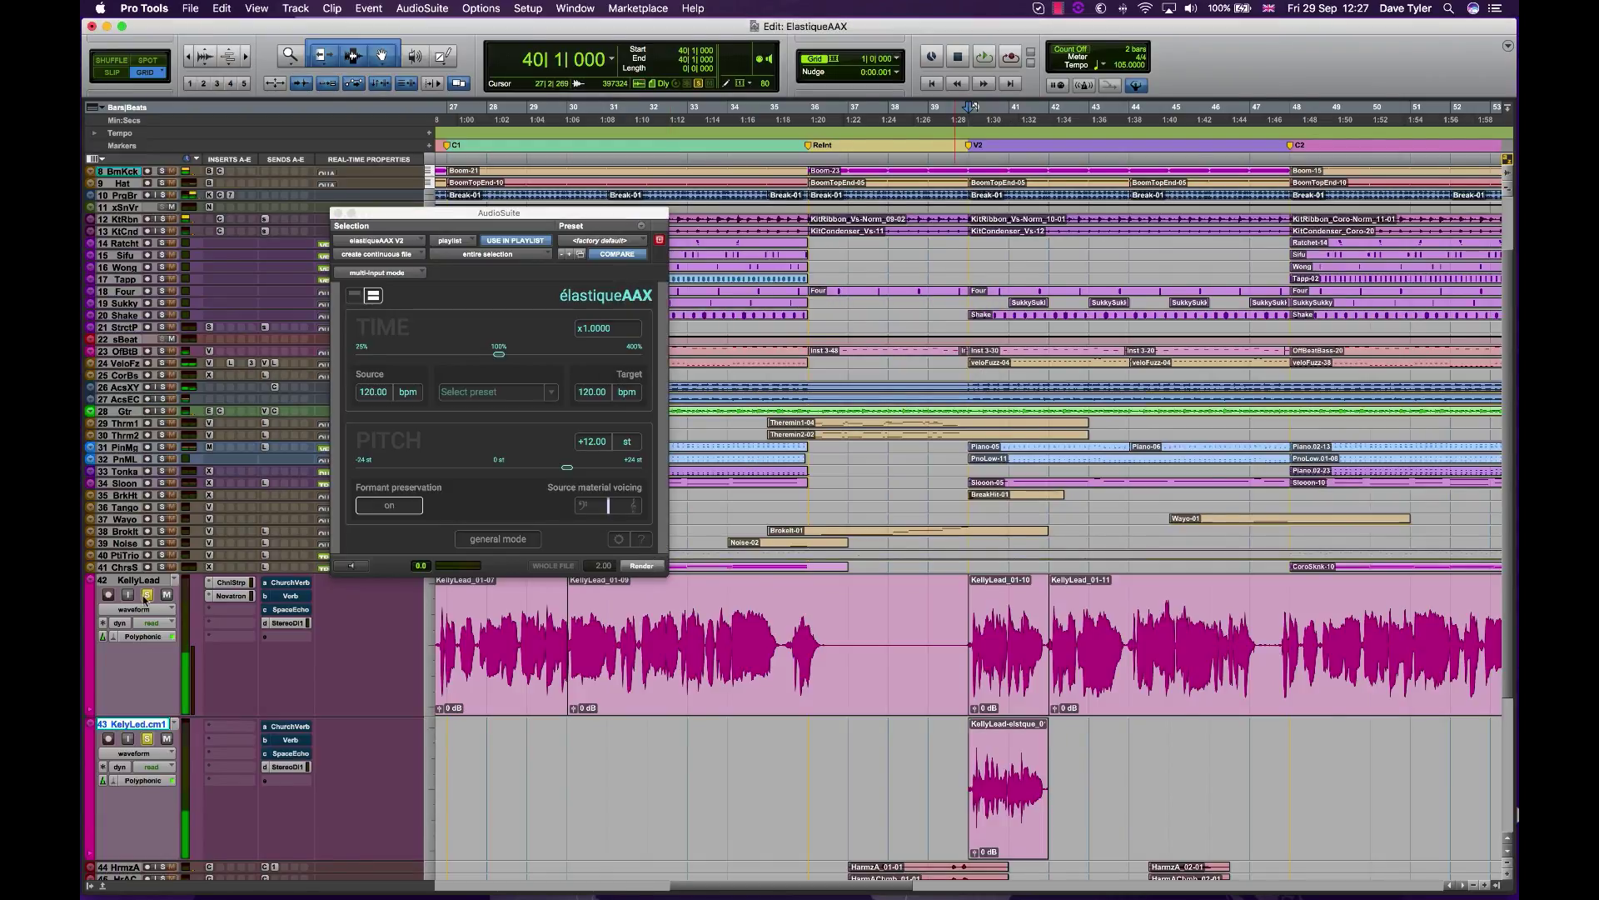
key(space)
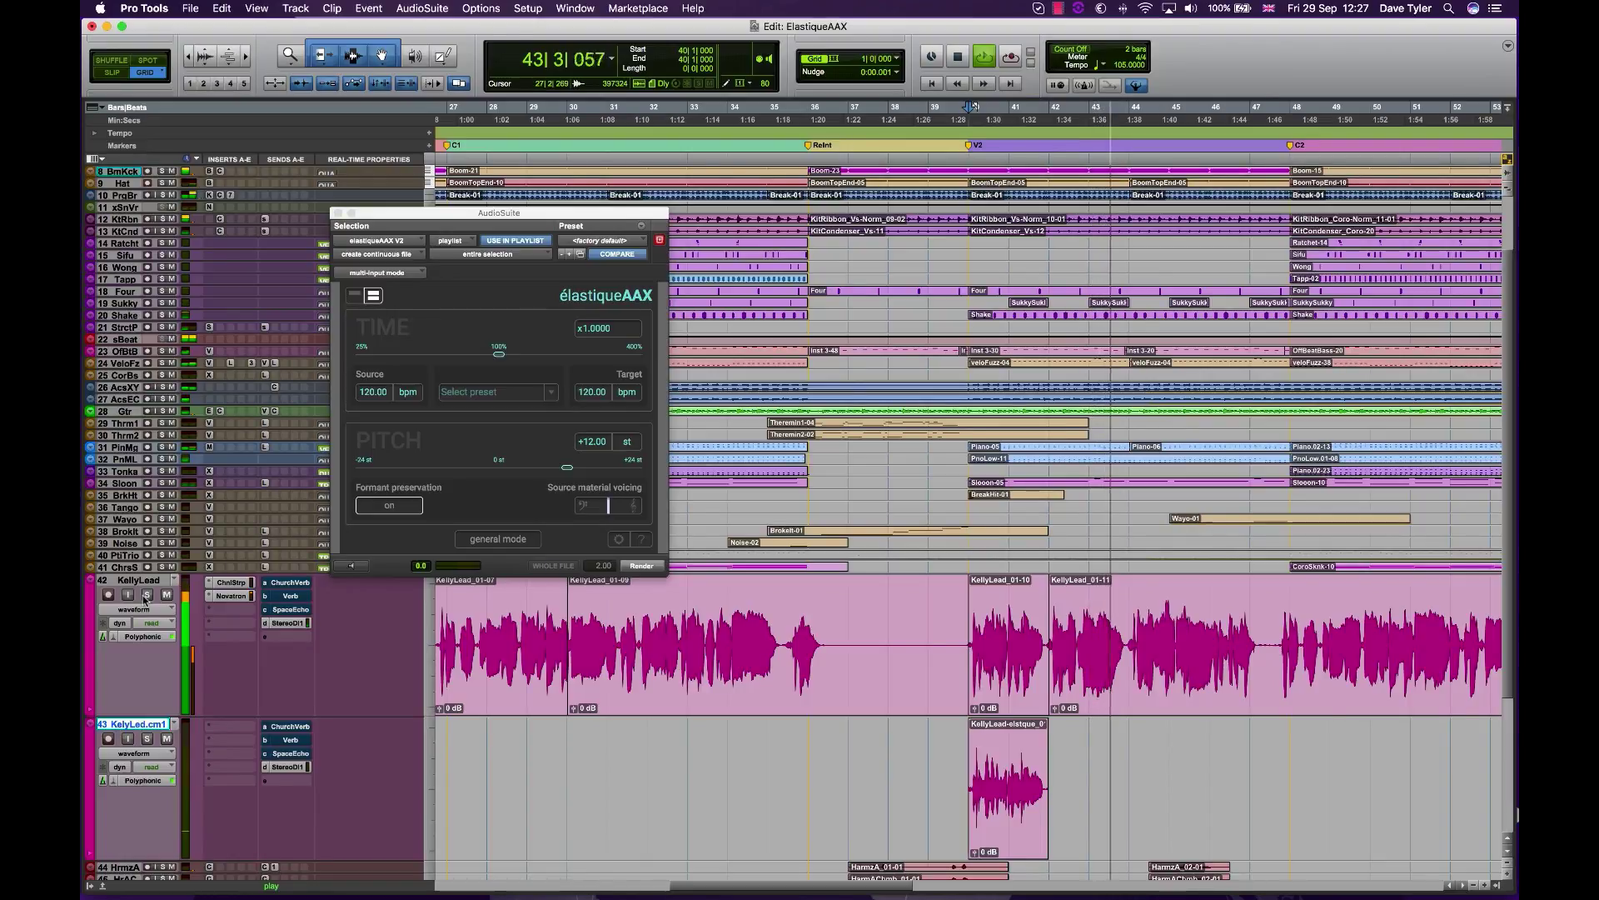
key(space)
key(super+comma)
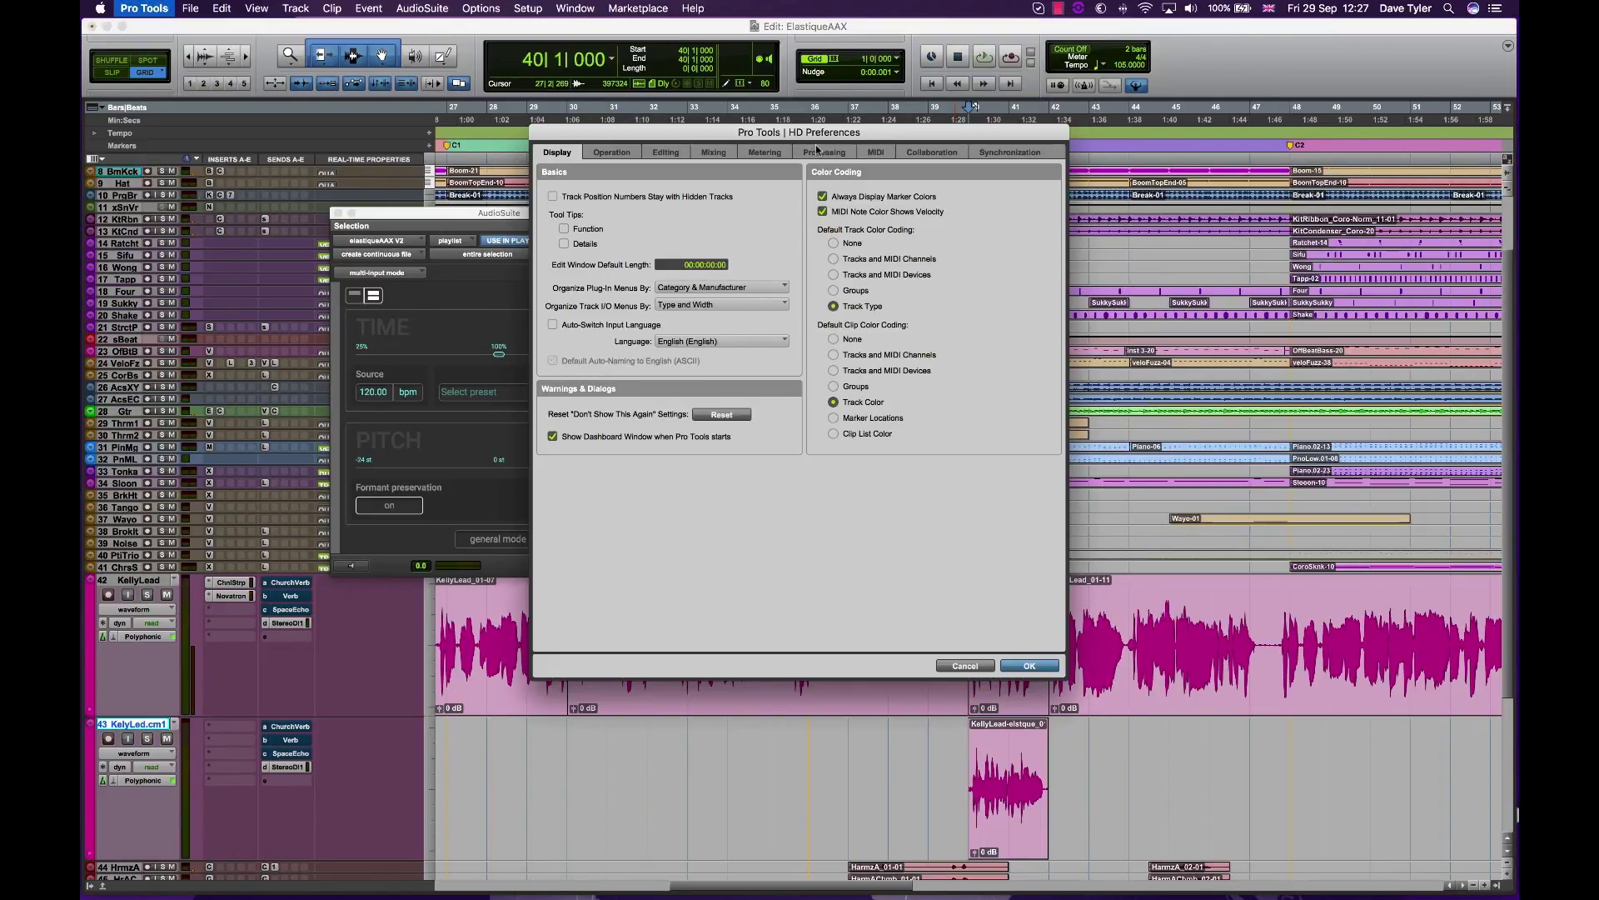
Set the Processing TC/E Plug-in preference to zplane élastiqueAAX and confirm
click(823, 151)
click(922, 196)
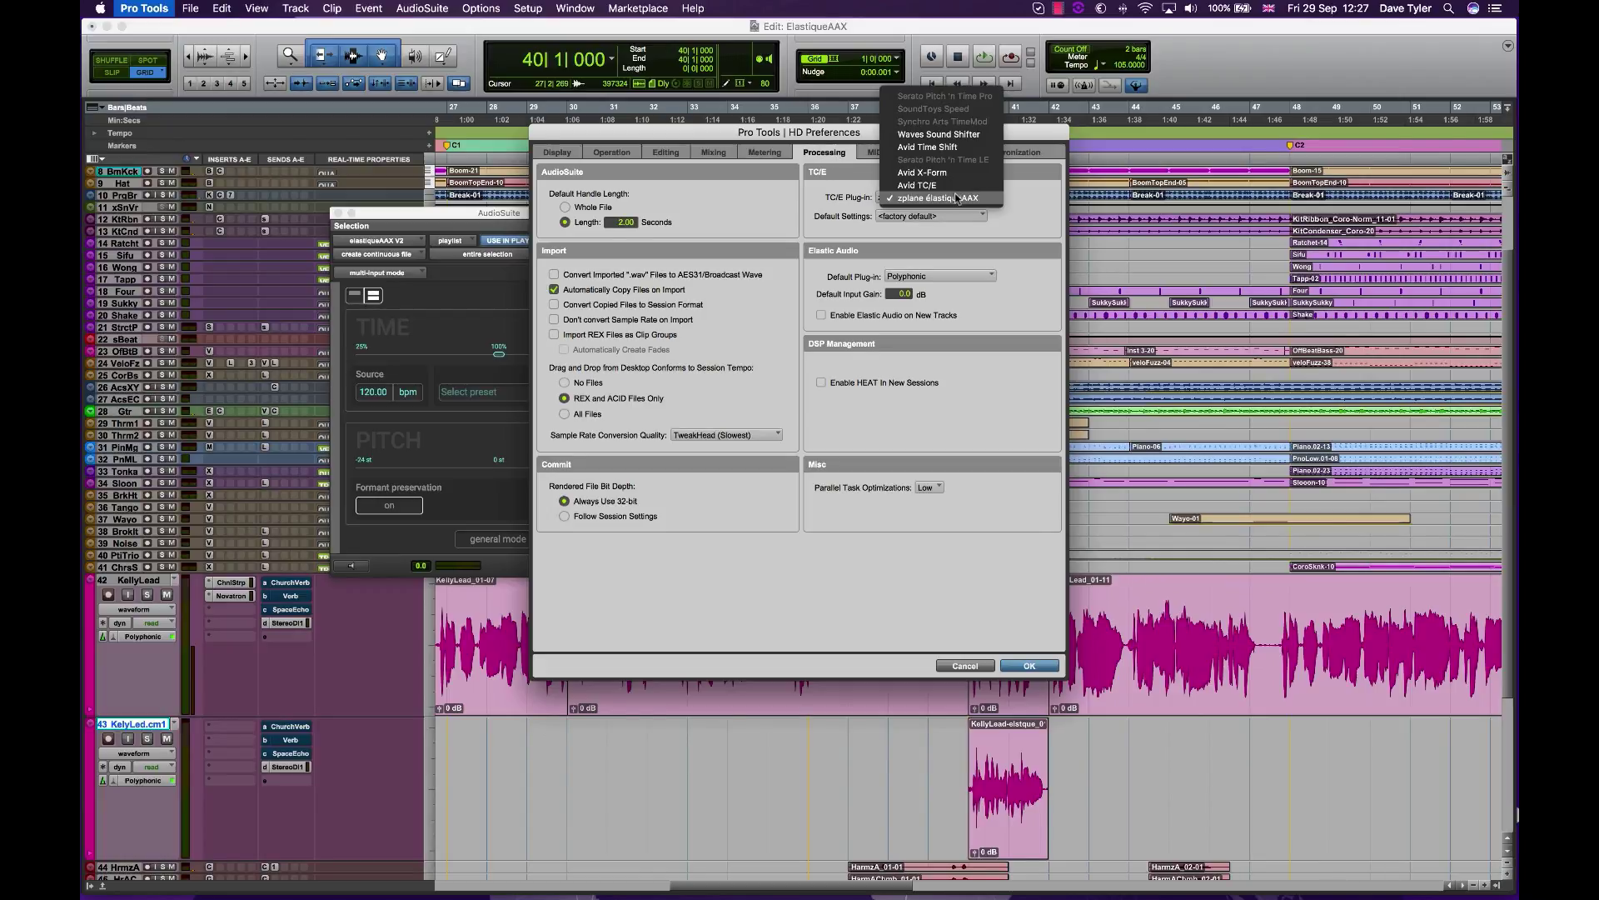
click(958, 200)
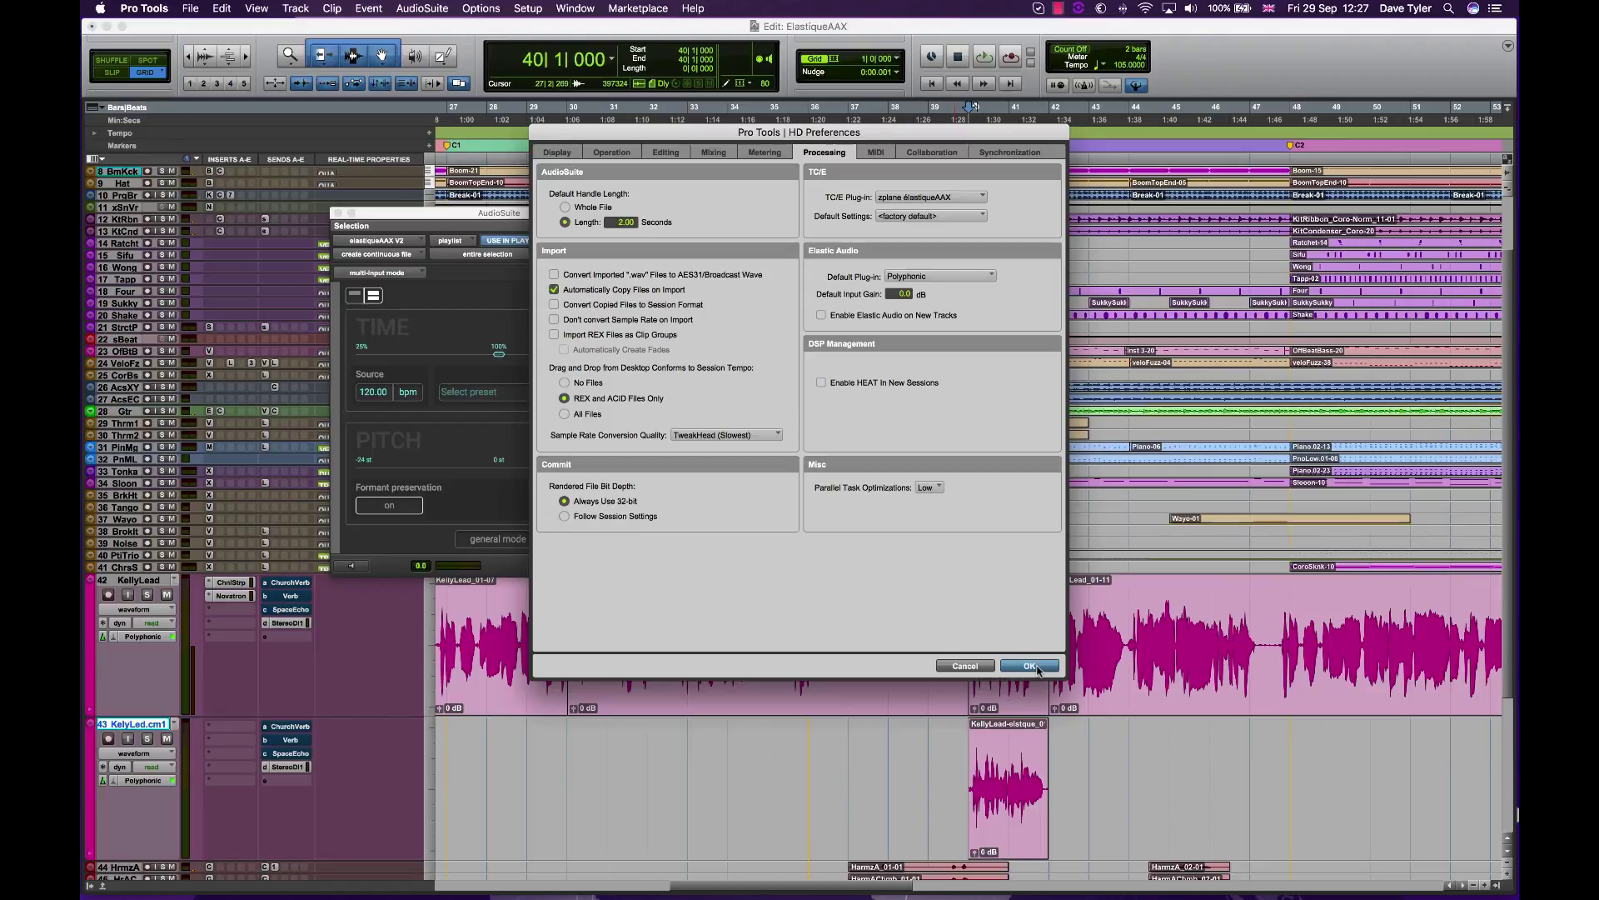
click(1031, 667)
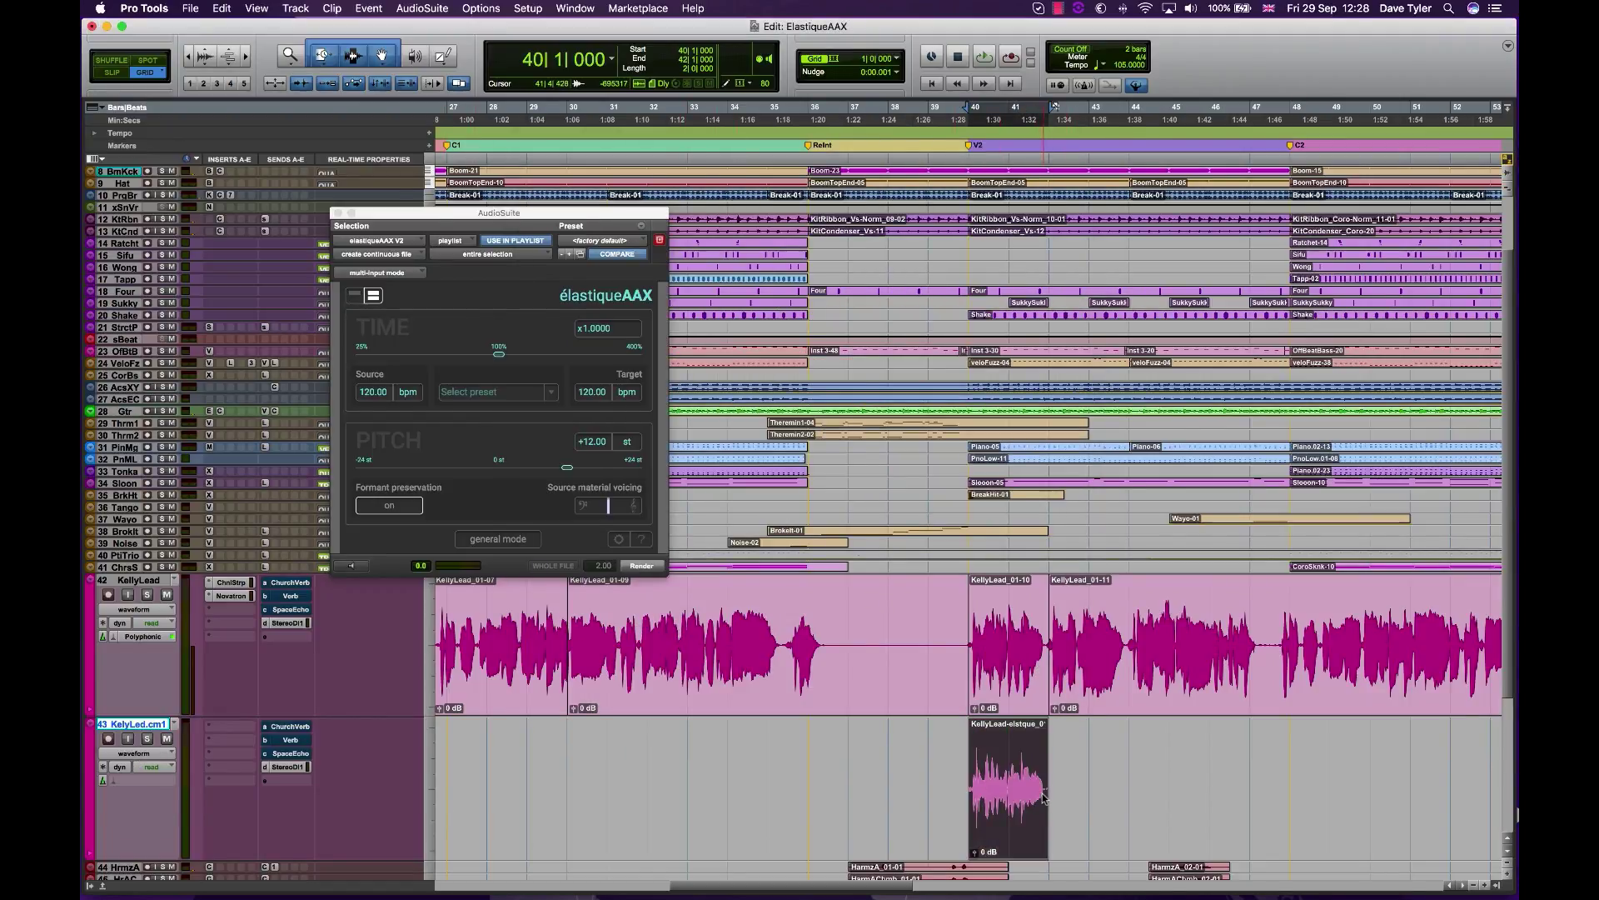
Stretch the rendered vocal clip so it ends later using the TCE Trim tool
drag(1044, 797, 1099, 800)
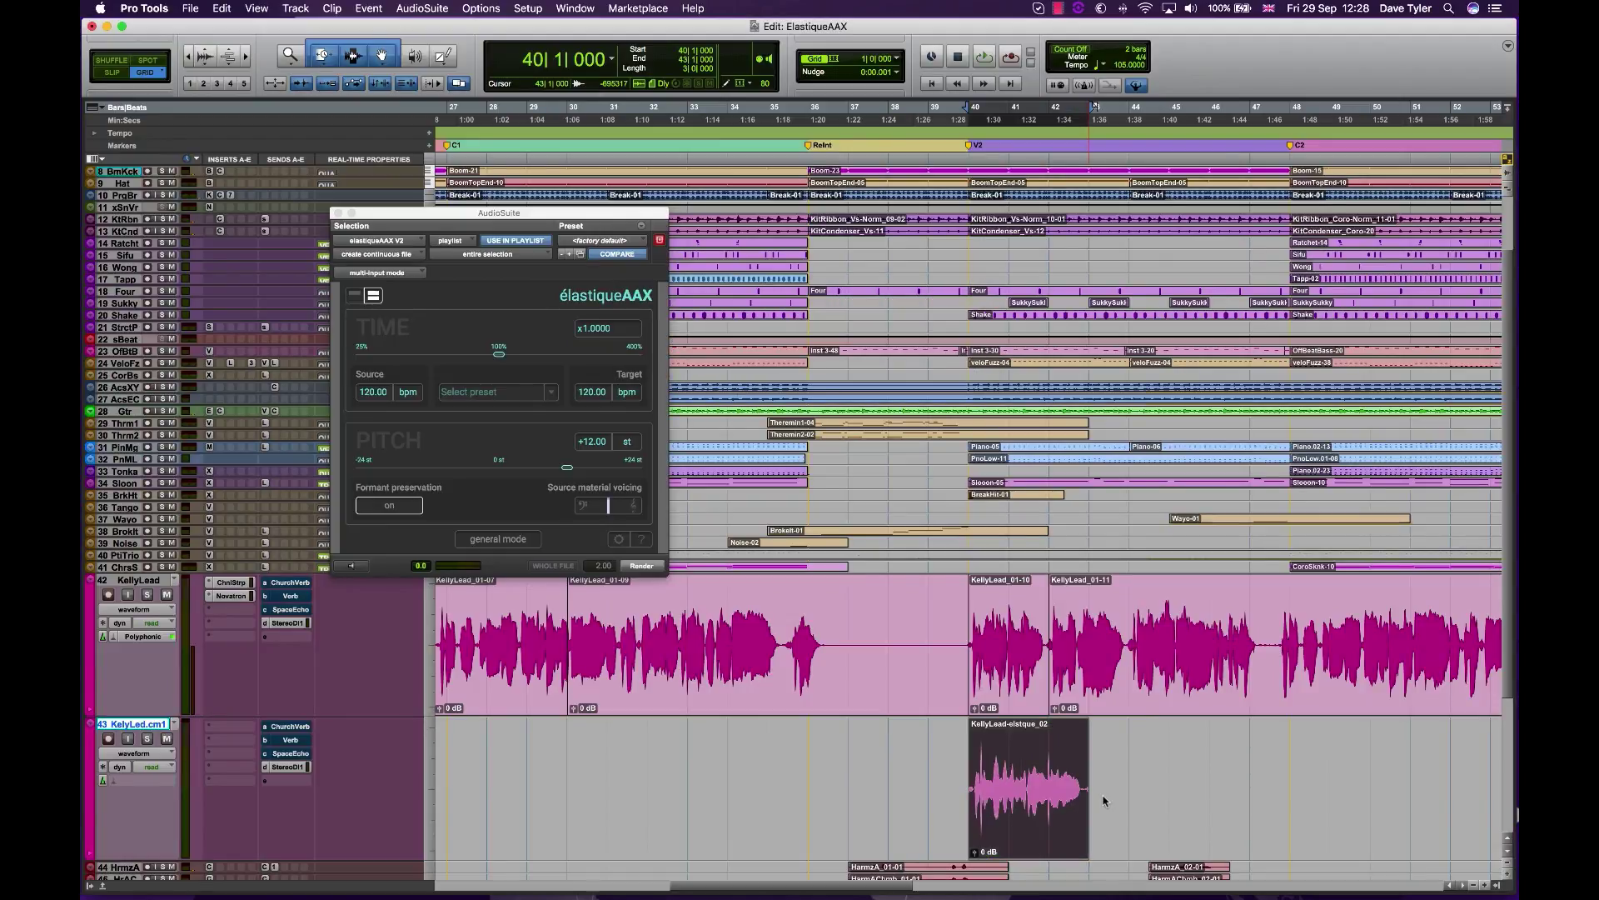
click(1095, 798)
drag(1095, 797, 1129, 792)
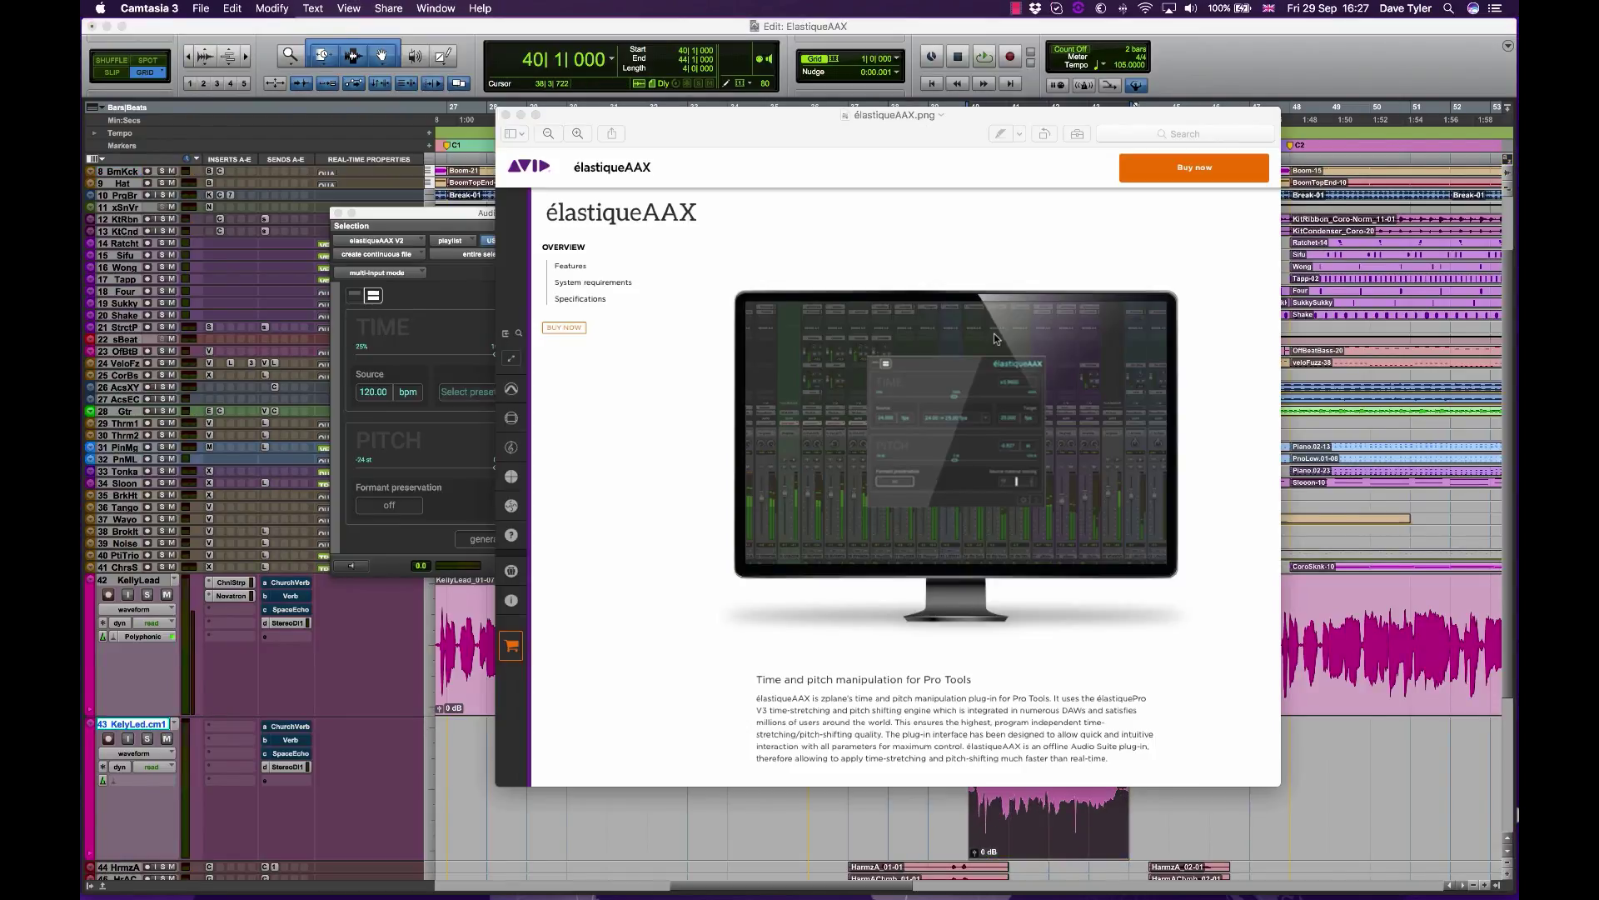